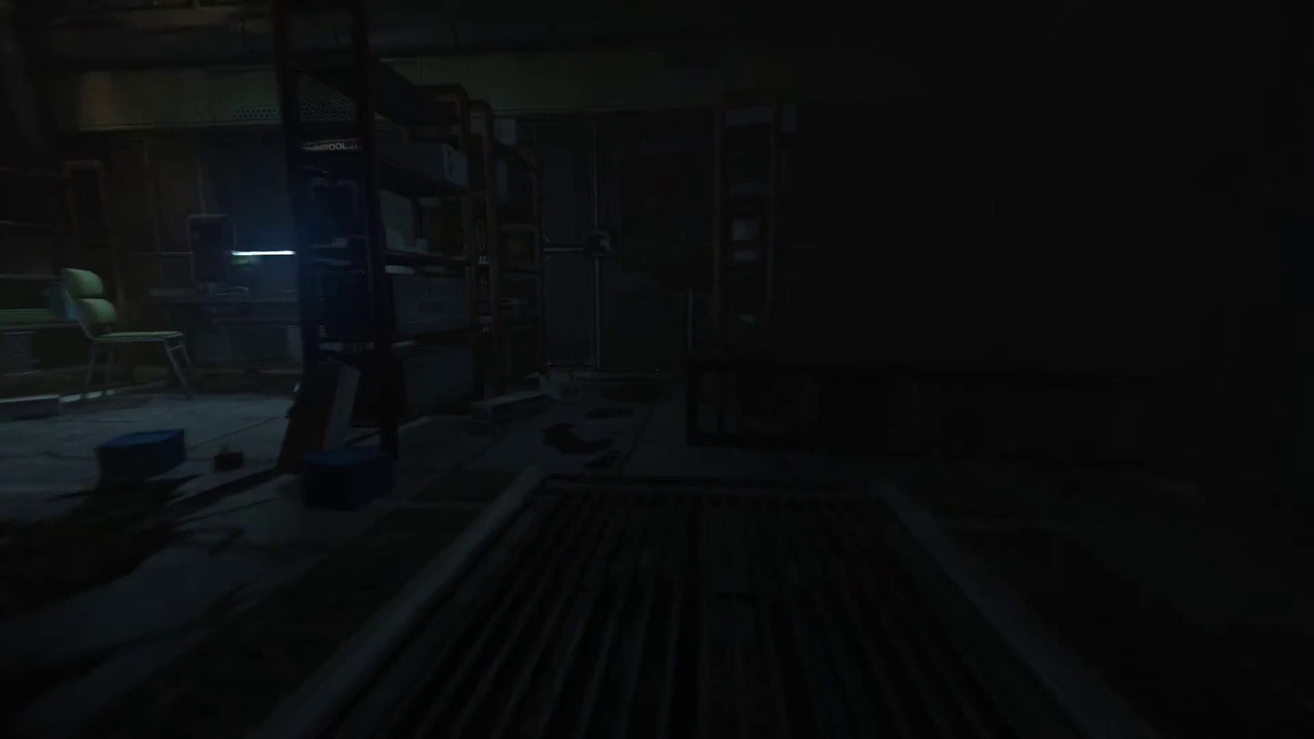
pyautogui.press('w')
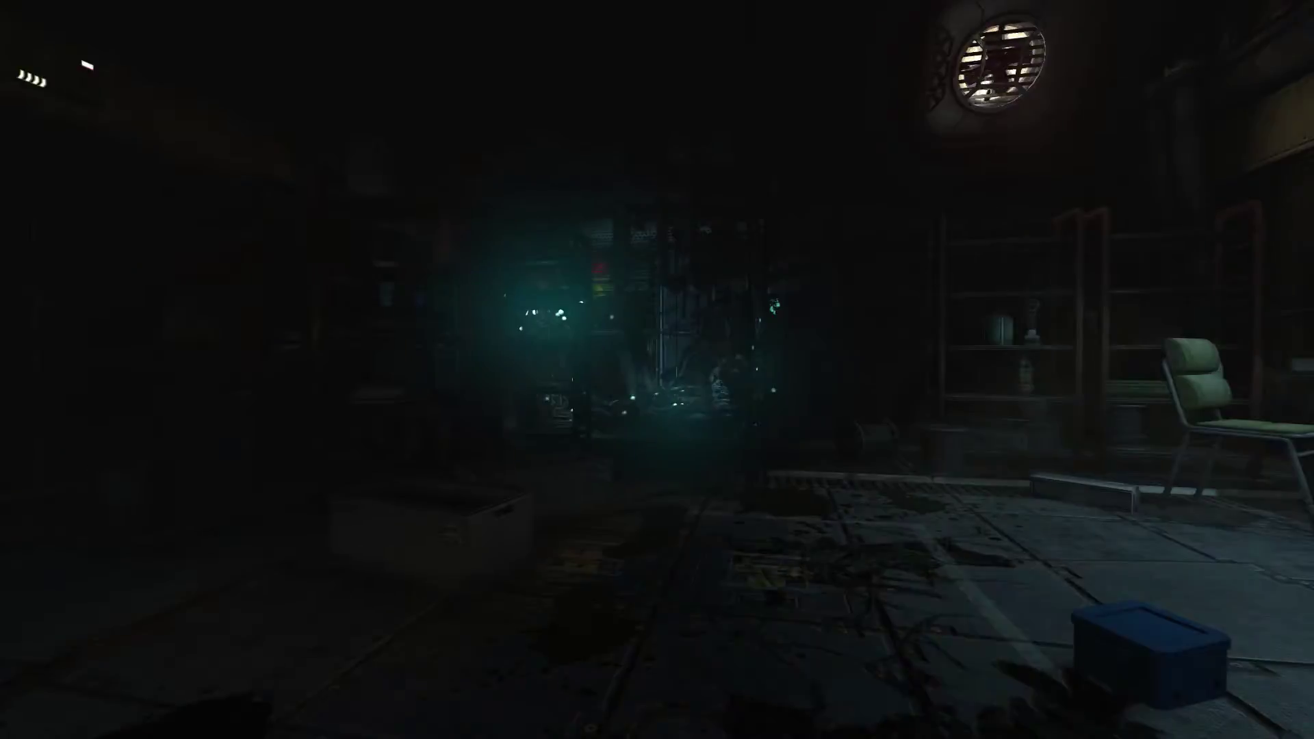
pyautogui.press('w')
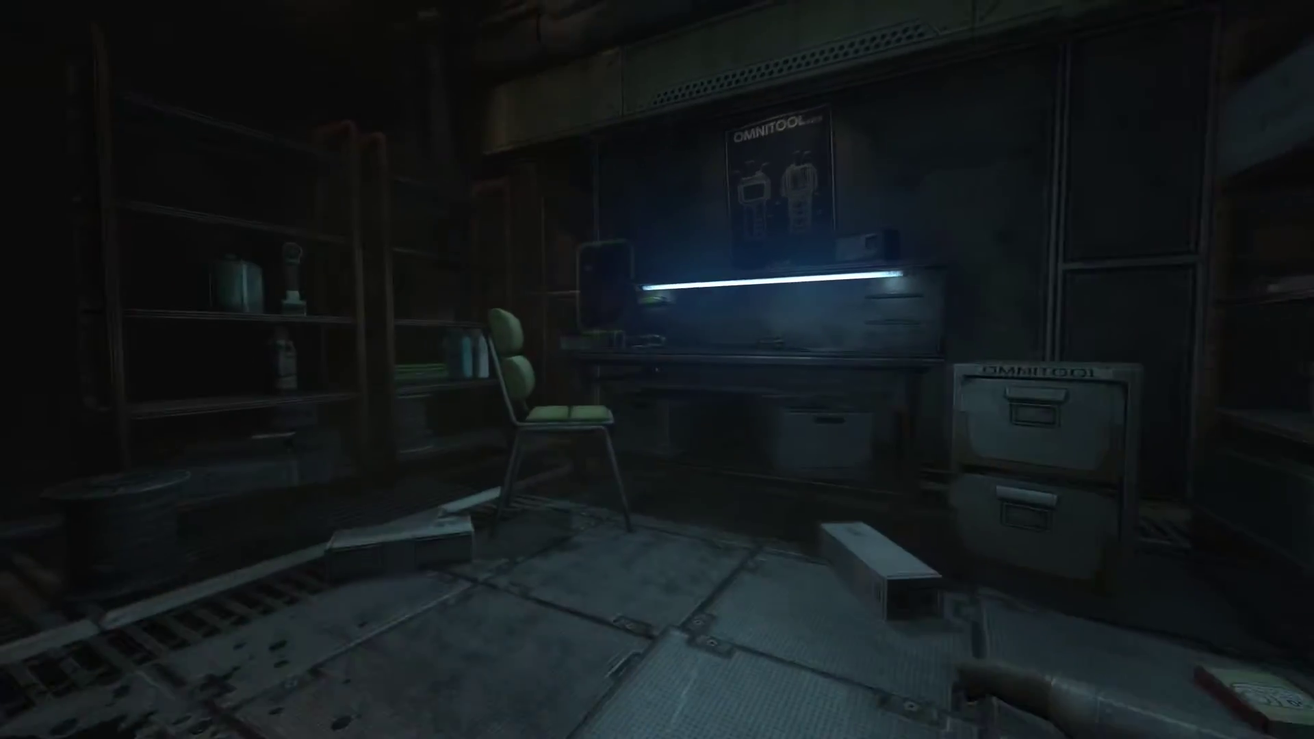
pyautogui.press('w')
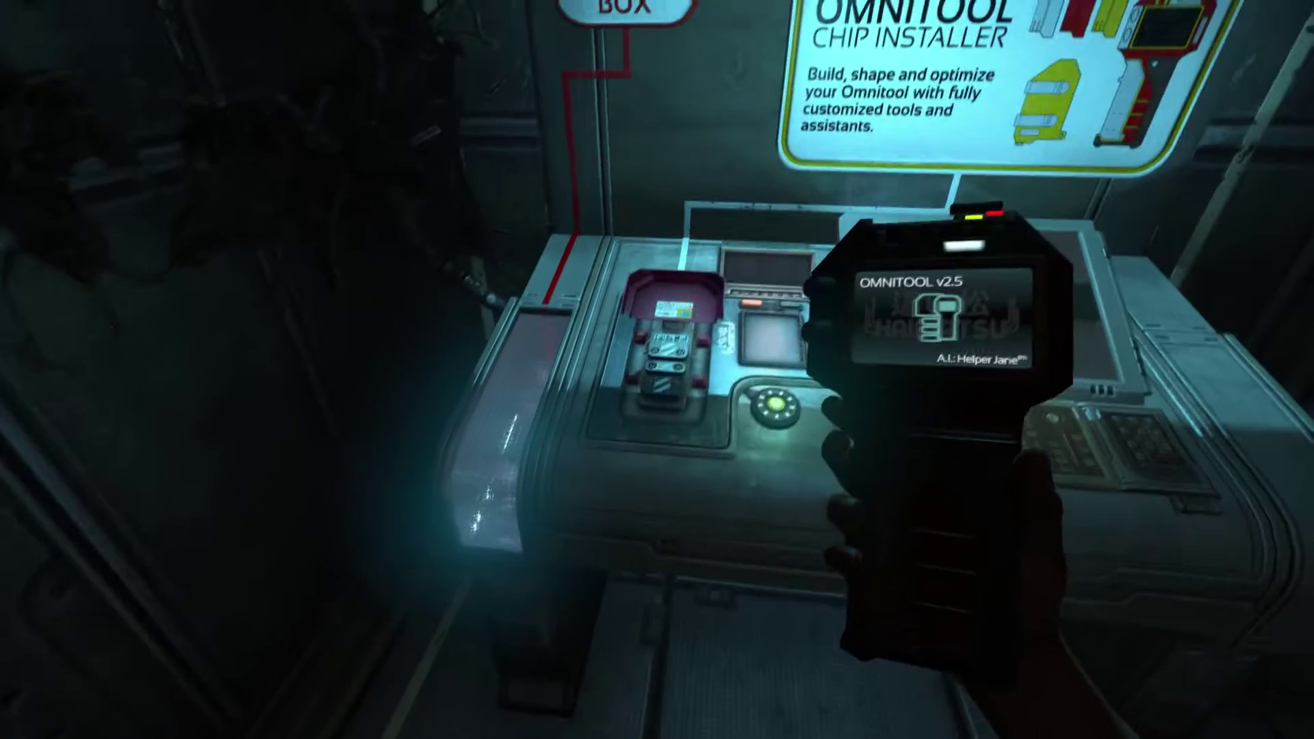
pyautogui.click(699, 288)
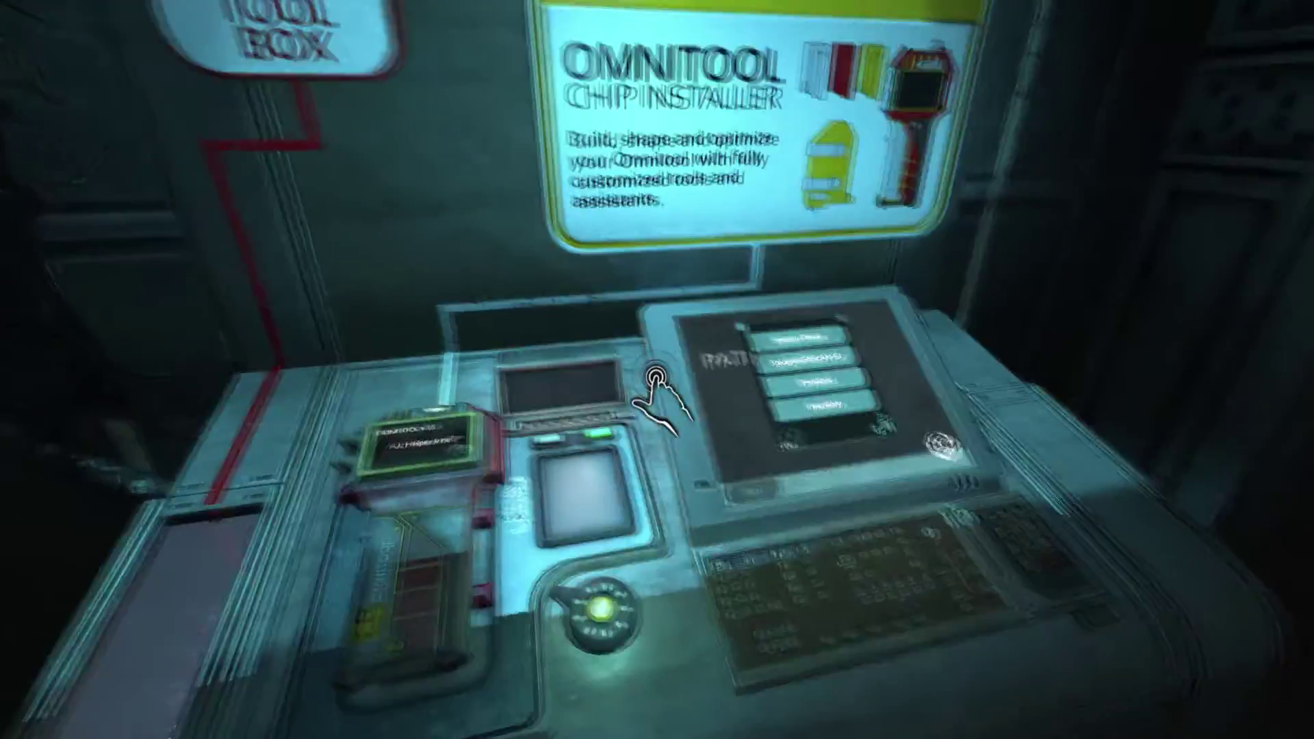
pyautogui.click(657, 385)
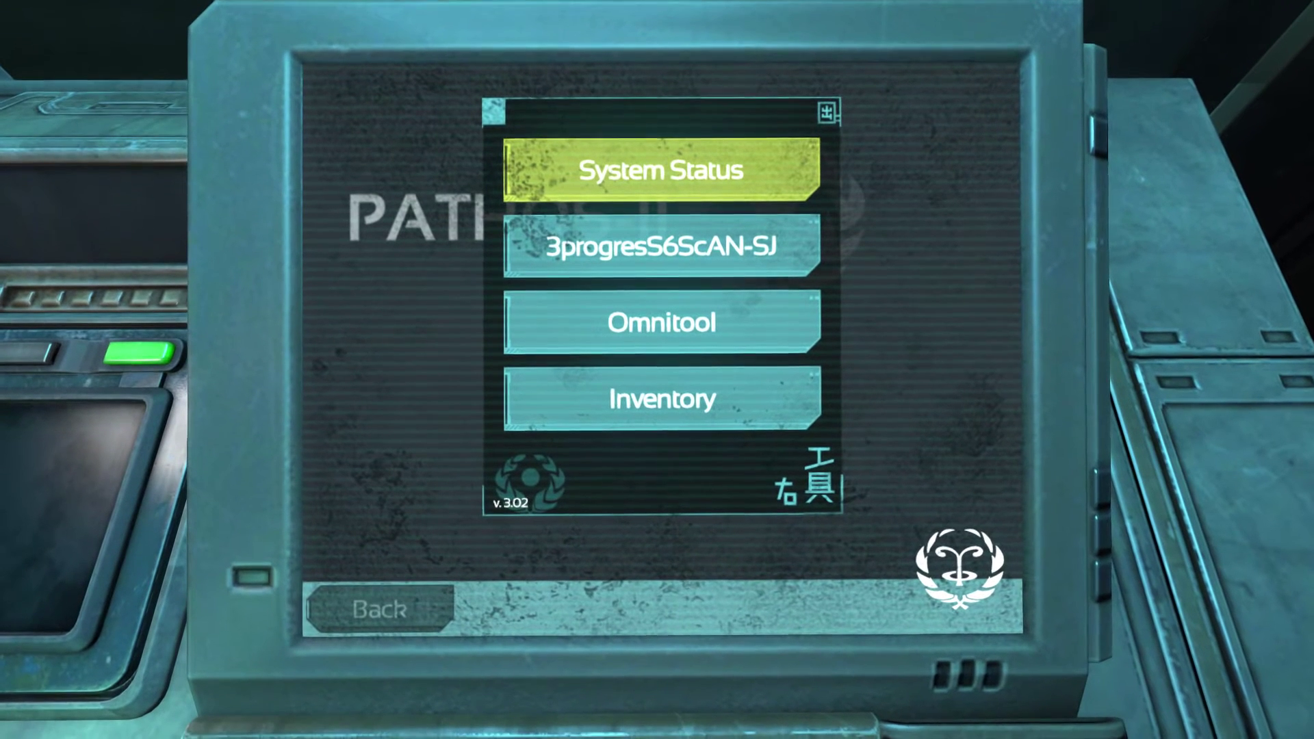
pyautogui.press('Return')
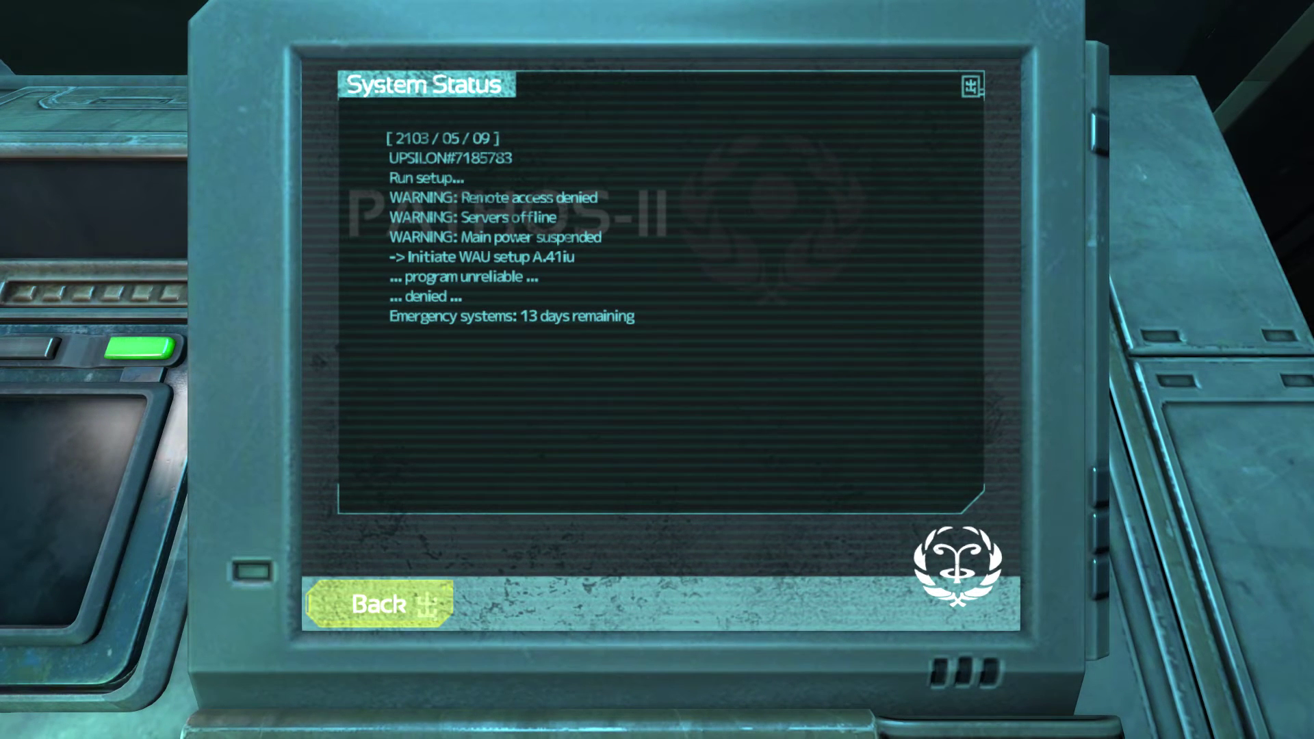
pyautogui.press('Escape')
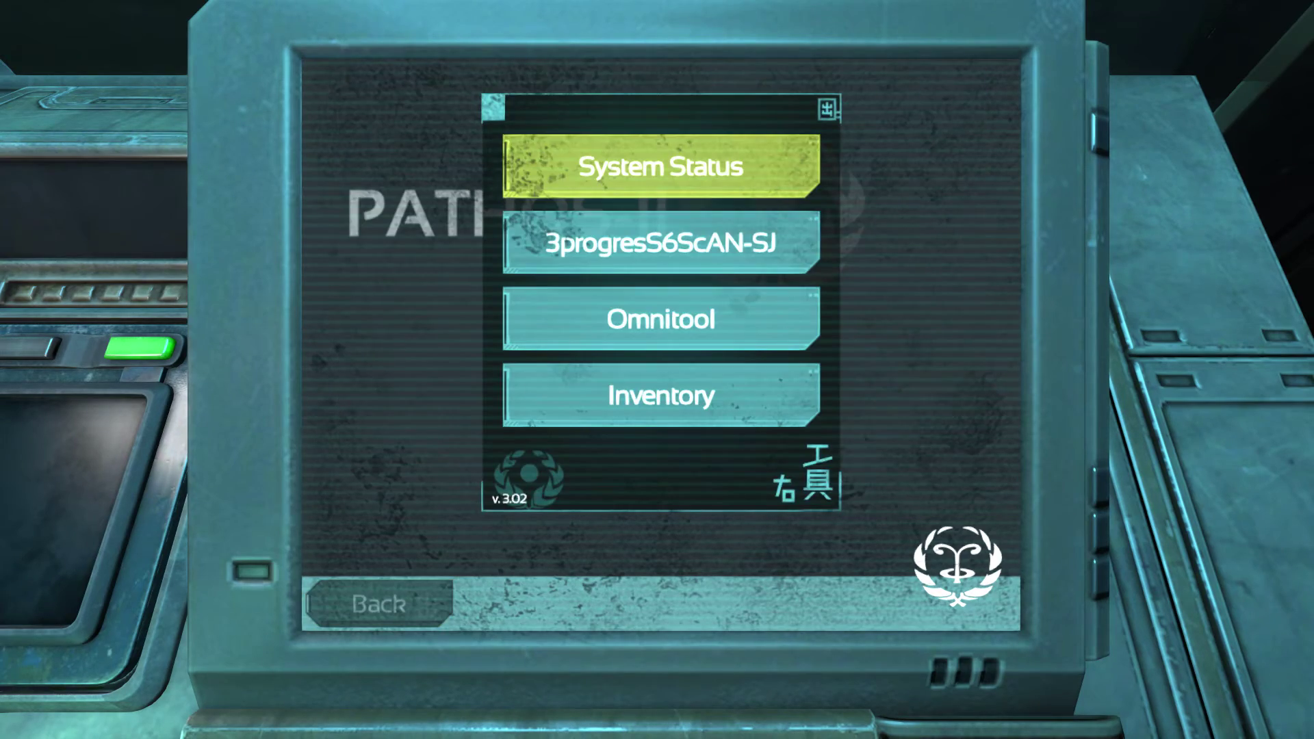
pyautogui.press('Down')
pyautogui.press('Return')
pyautogui.press('Escape')
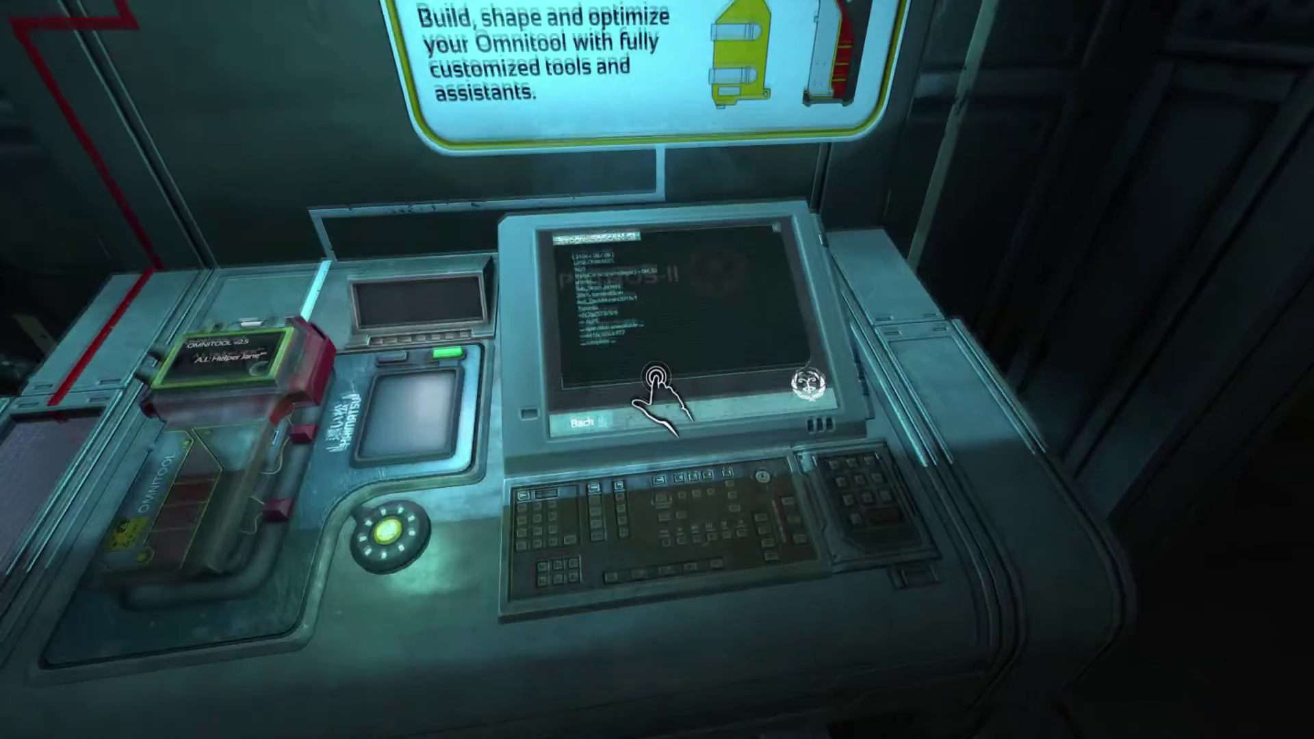
pyautogui.click(657, 370)
pyautogui.press('Escape')
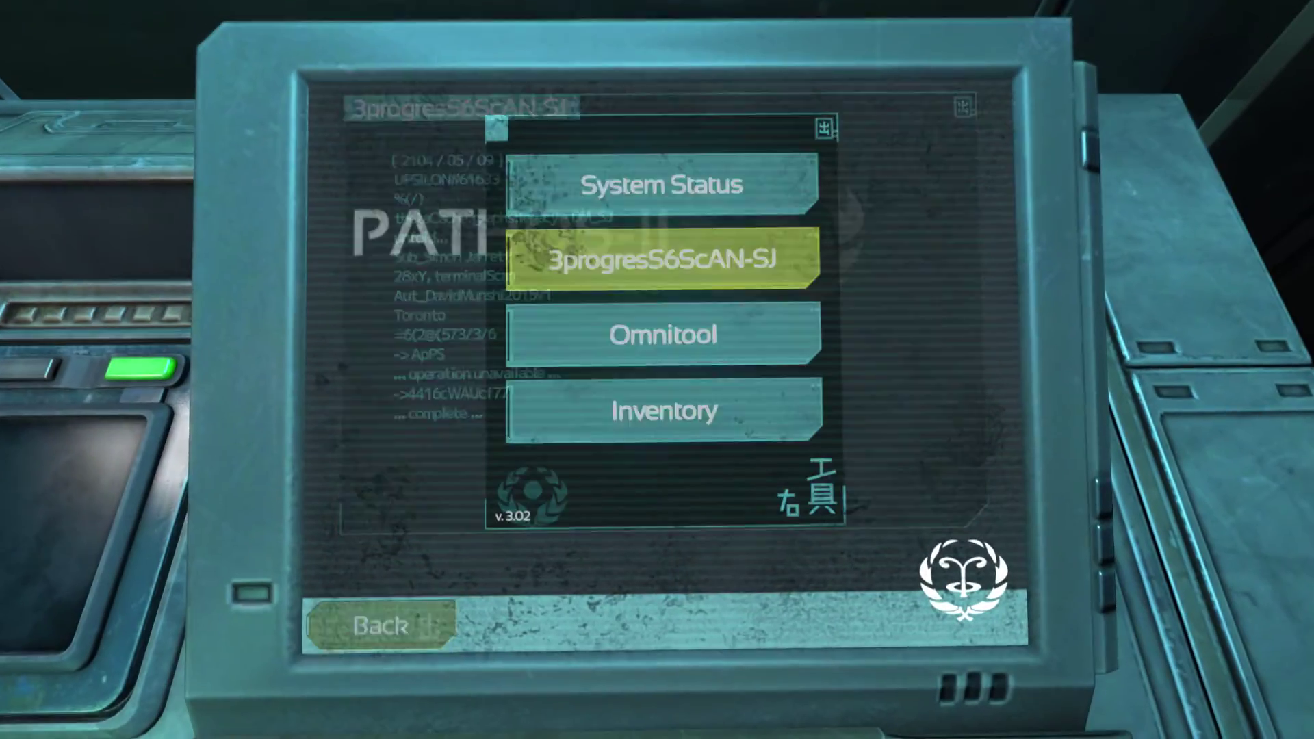
pyautogui.press('Down')
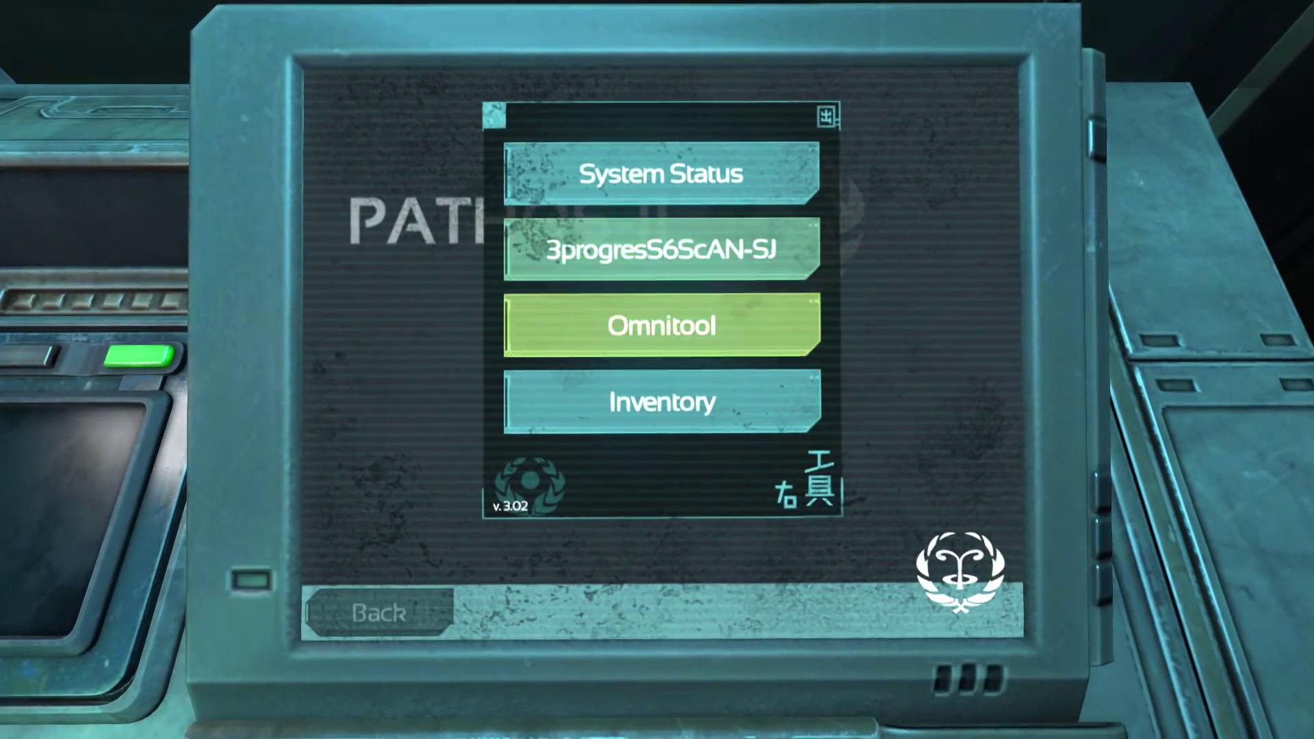
pyautogui.press('Return')
pyautogui.press('Up')
pyautogui.press('Up')
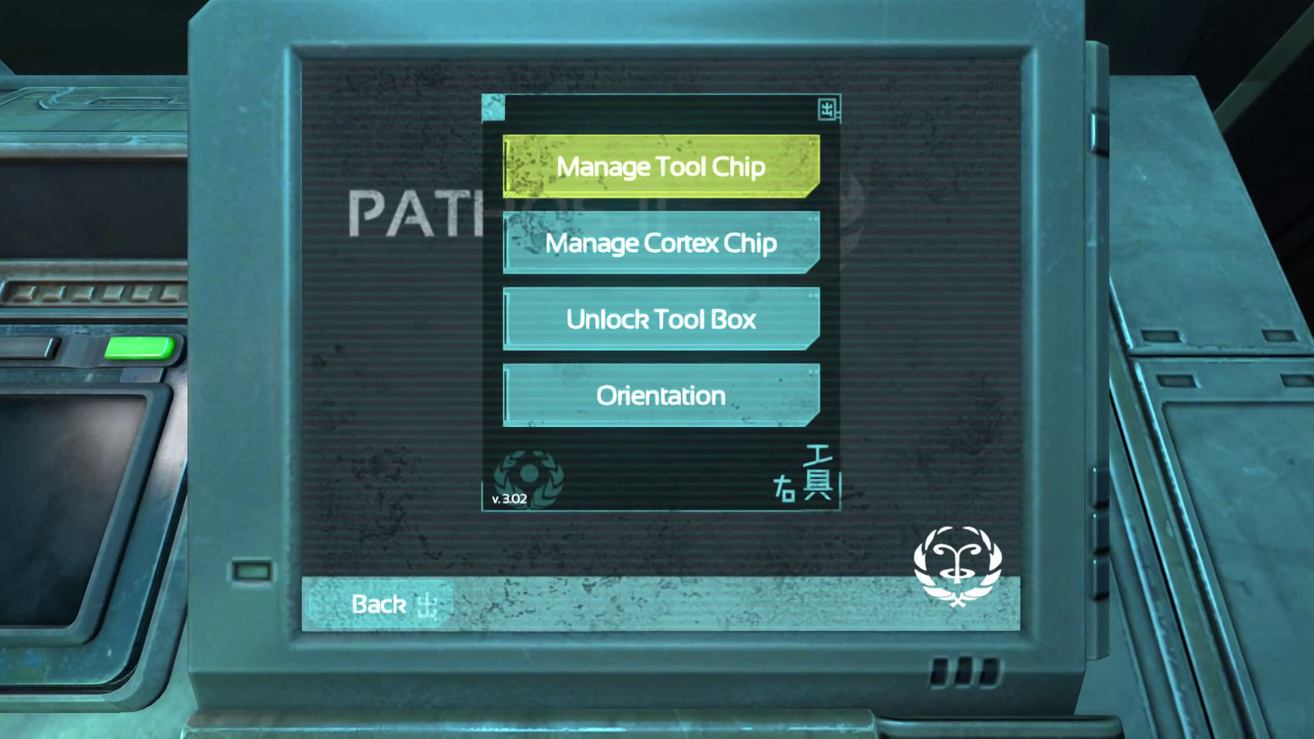
pyautogui.press('Down')
pyautogui.press('Down')
pyautogui.press('Down')
pyautogui.press('Up')
pyautogui.press('Up')
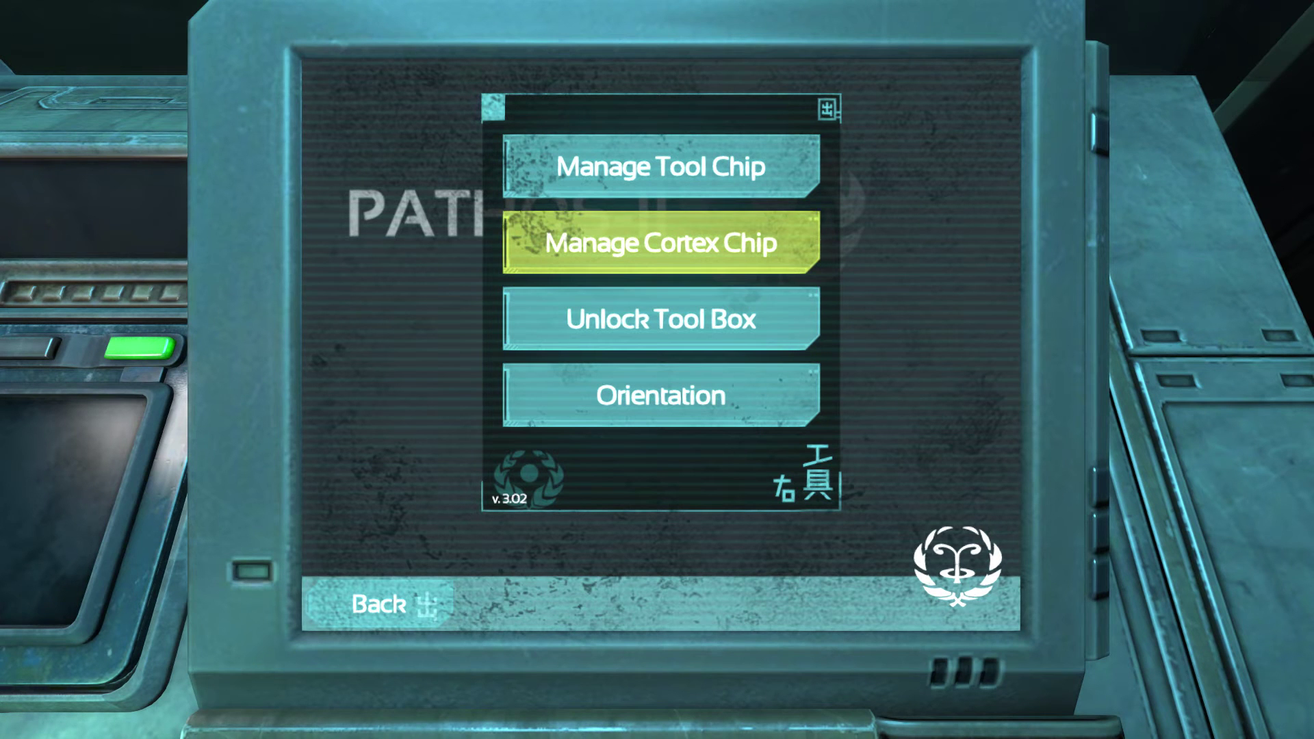
pyautogui.press('Down')
pyautogui.press('Down')
pyautogui.press('Down')
pyautogui.press('Return')
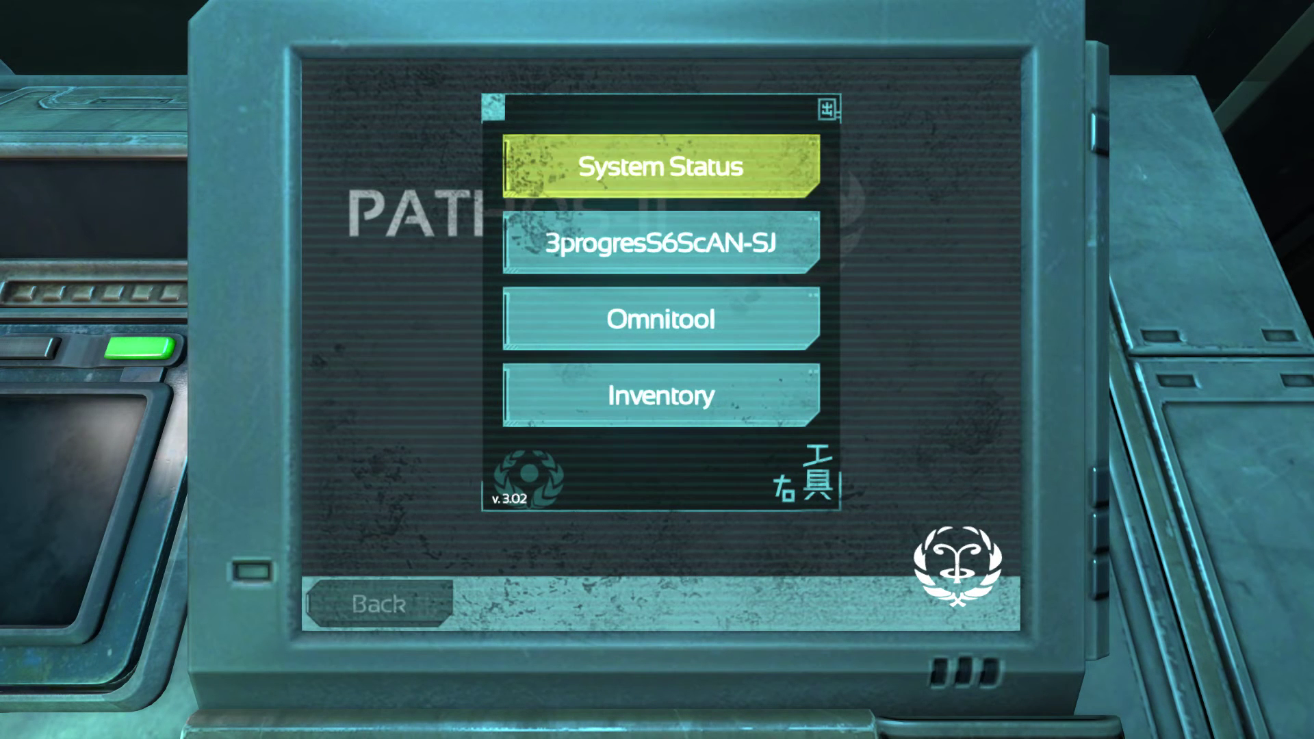
pyautogui.press('Down')
pyautogui.press('Down')
pyautogui.press('Down')
pyautogui.press('Return')
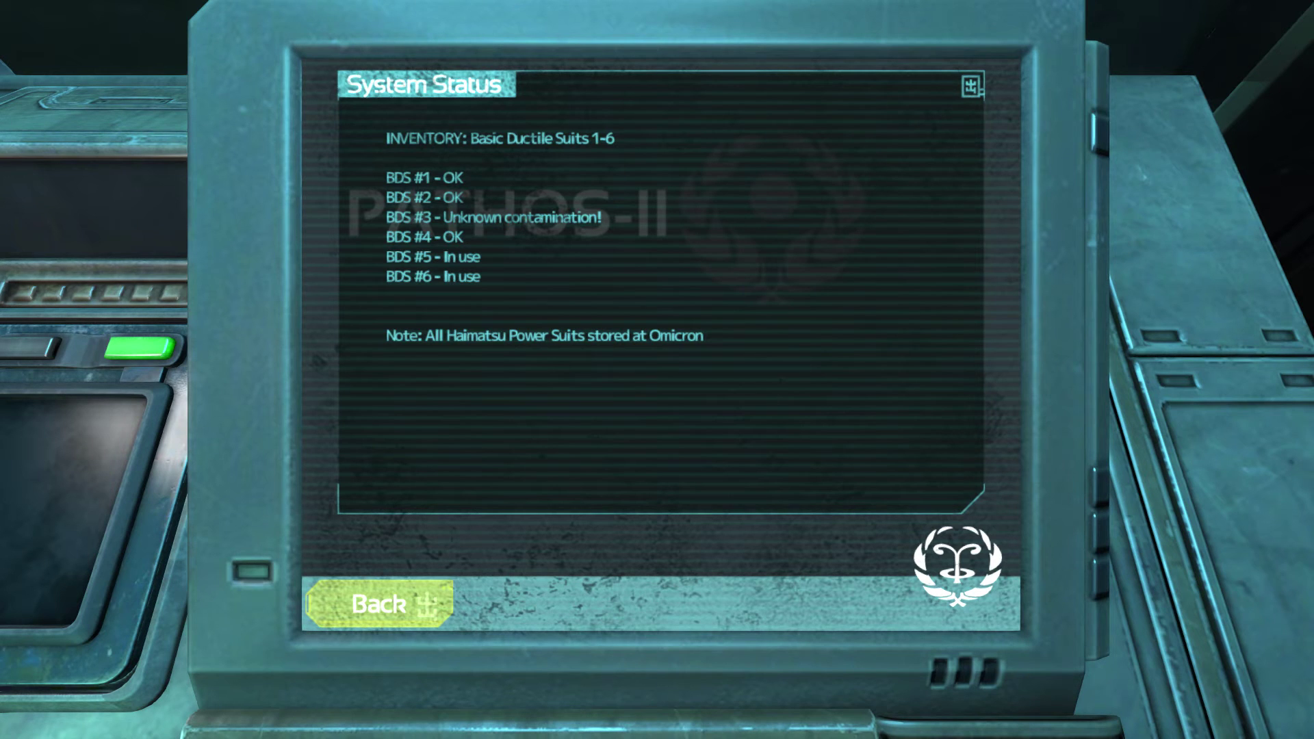
pyautogui.press('Return')
pyautogui.press('Up')
pyautogui.press('Return')
pyautogui.press('Up')
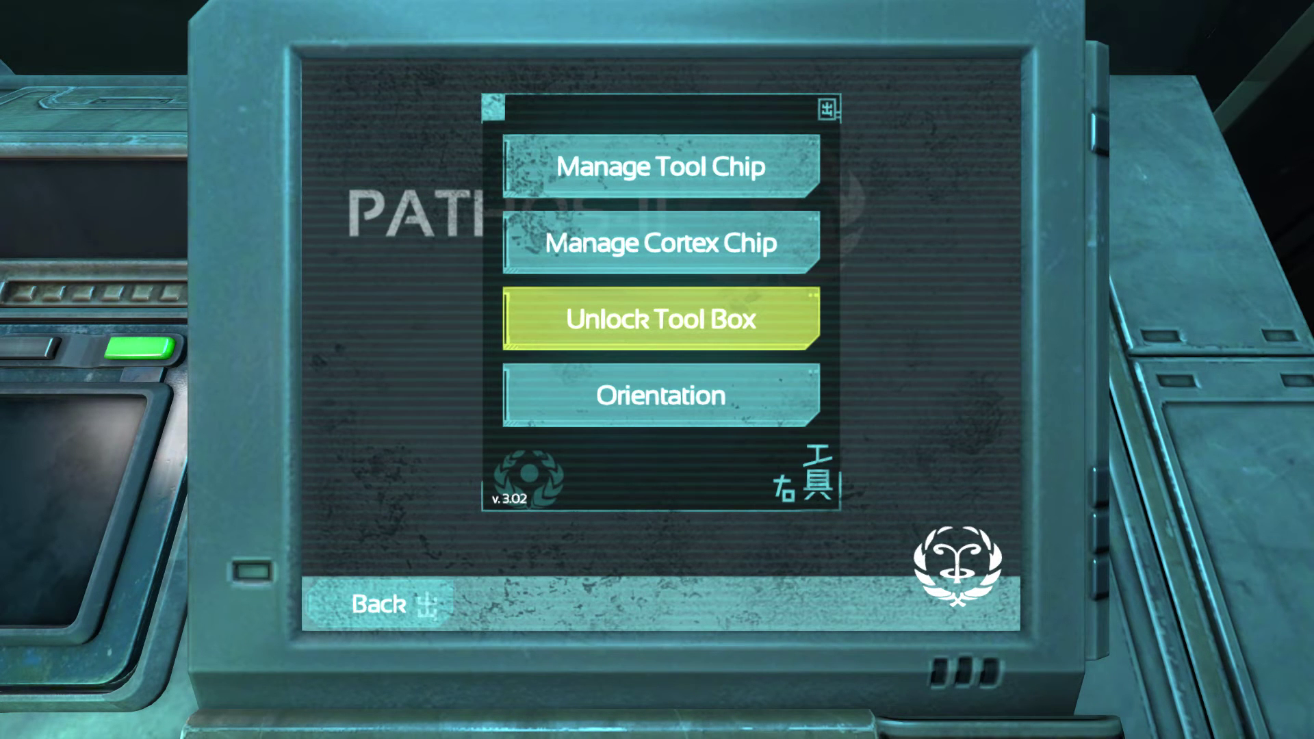
pyautogui.press('Up')
pyautogui.press('Up')
pyautogui.press('Return')
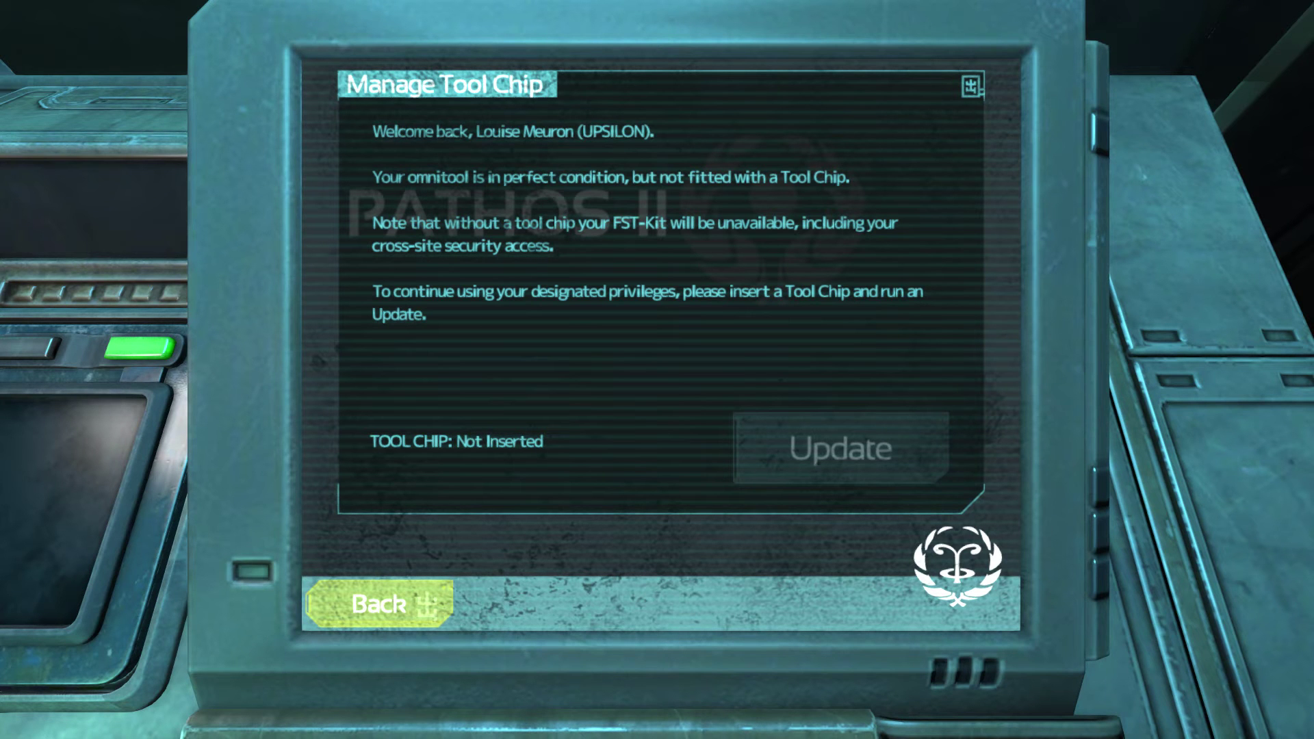
pyautogui.press('Escape')
pyautogui.press('Down')
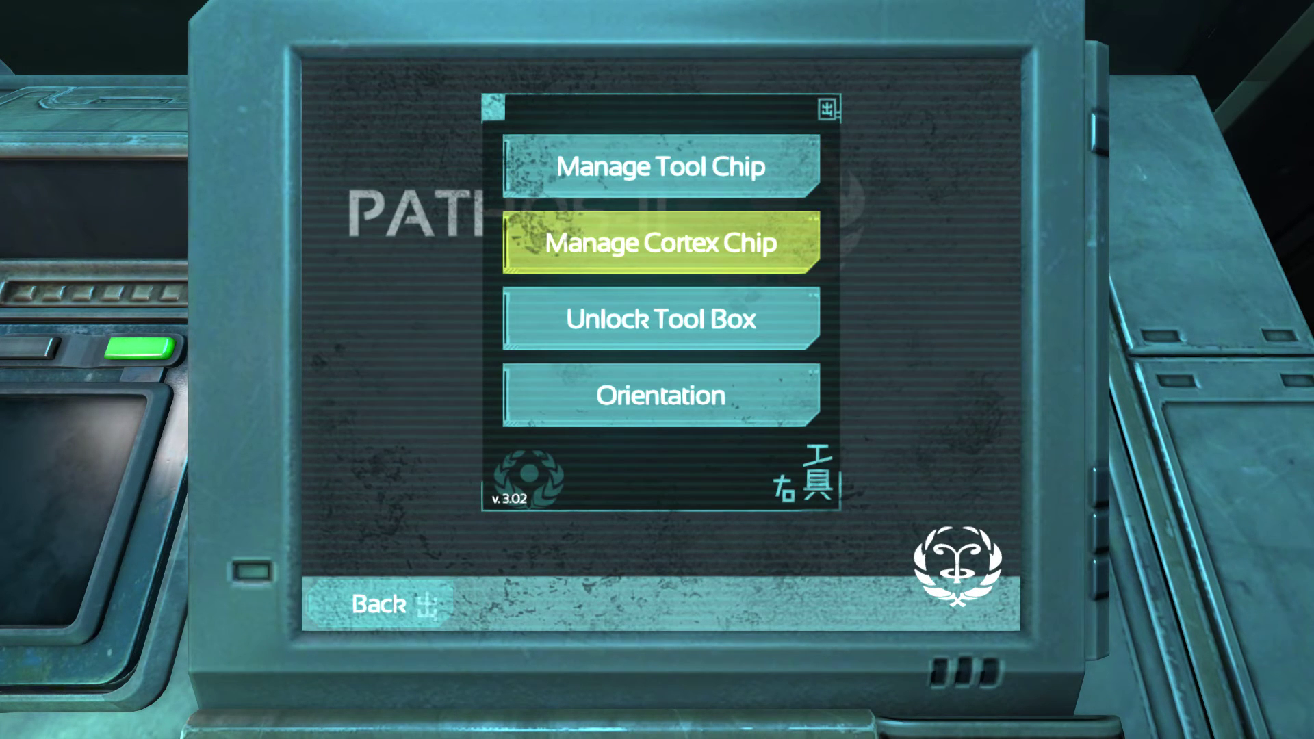
pyautogui.press('Return')
pyautogui.press('Escape')
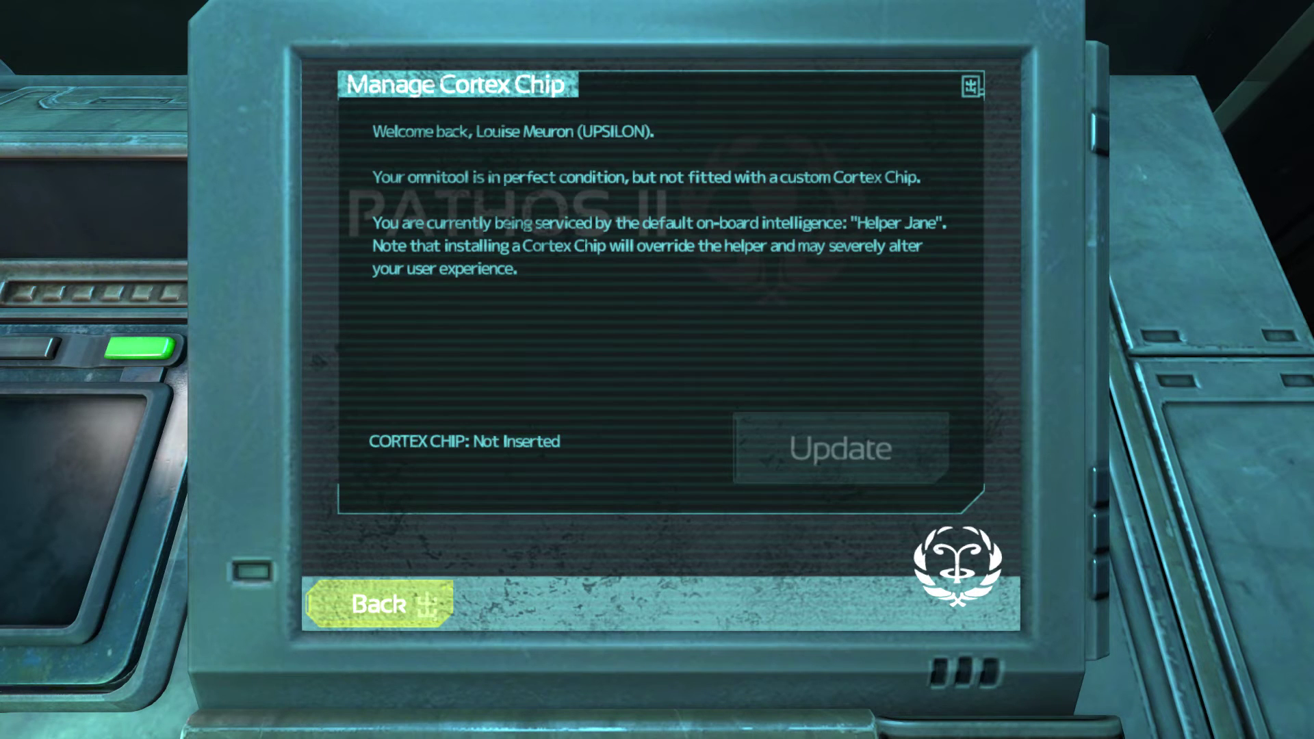
pyautogui.press('Return')
pyautogui.press('Down')
pyautogui.press('Up')
pyautogui.press('Up')
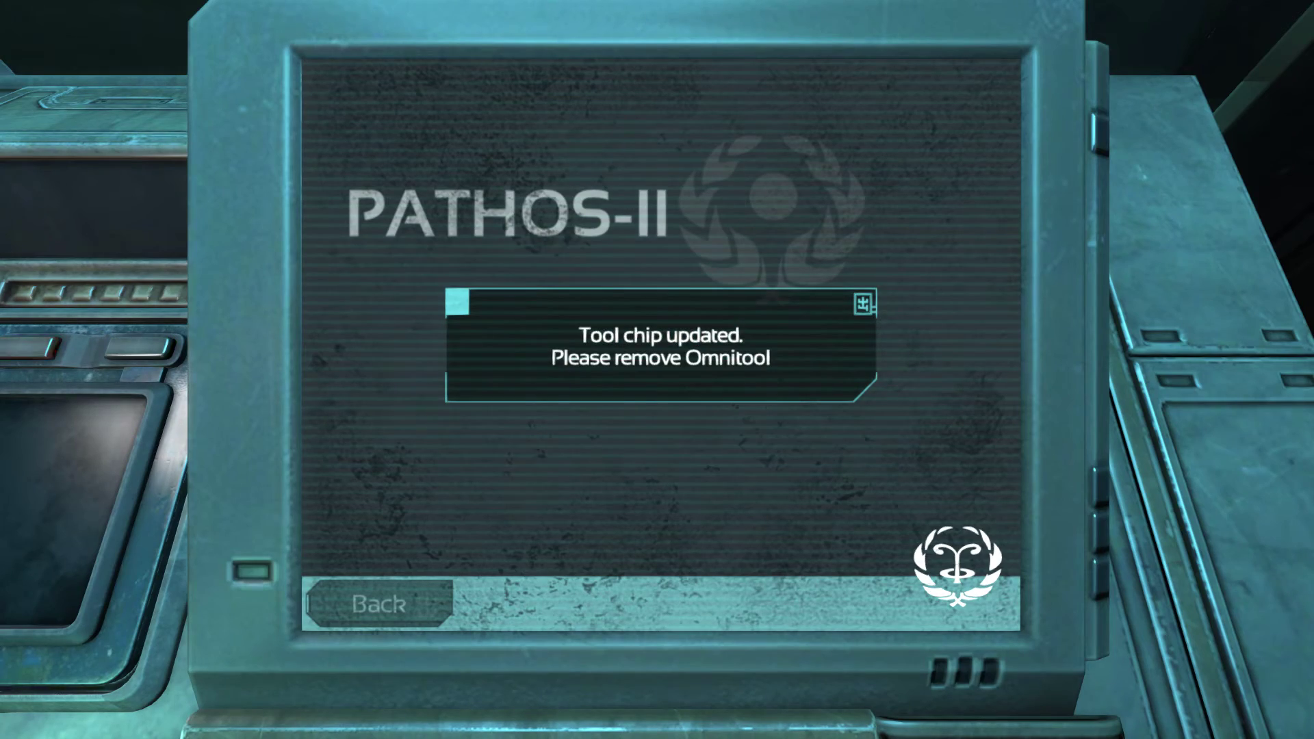
pyautogui.rightClick(657, 370)
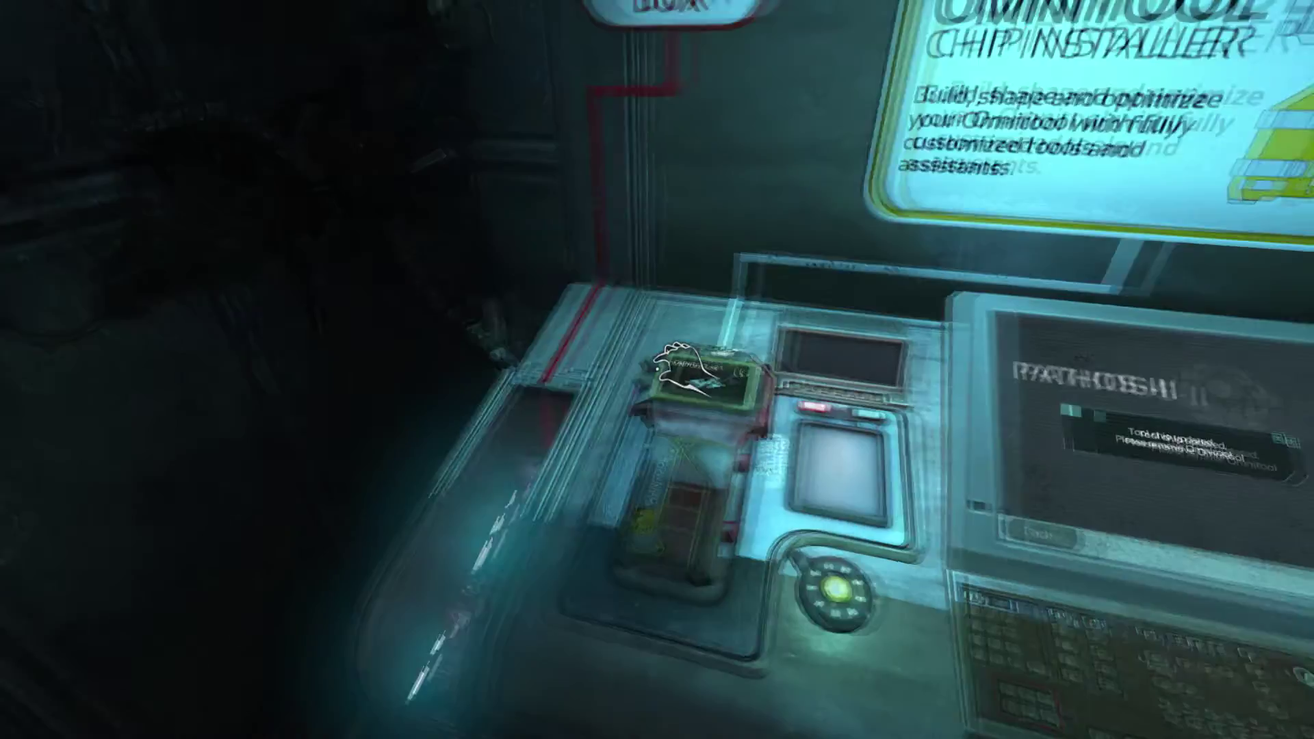
pyautogui.click(678, 364)
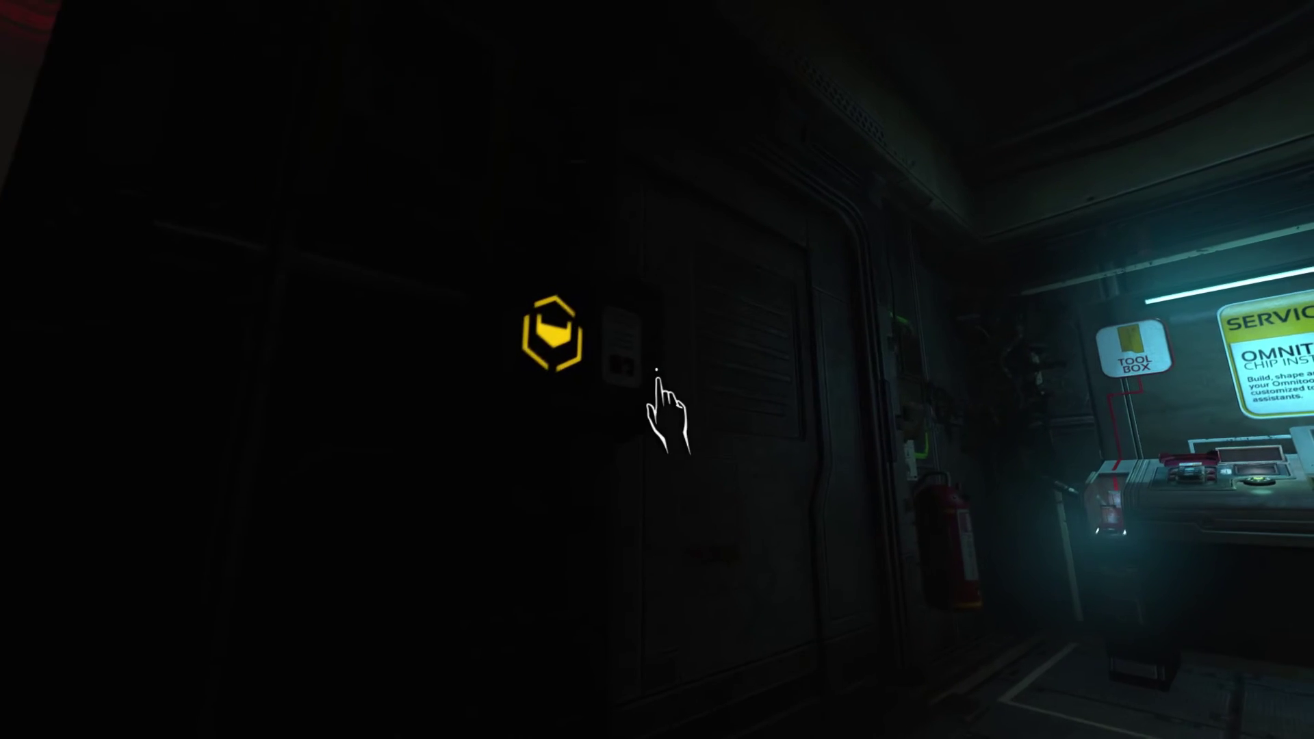
pyautogui.click(657, 370)
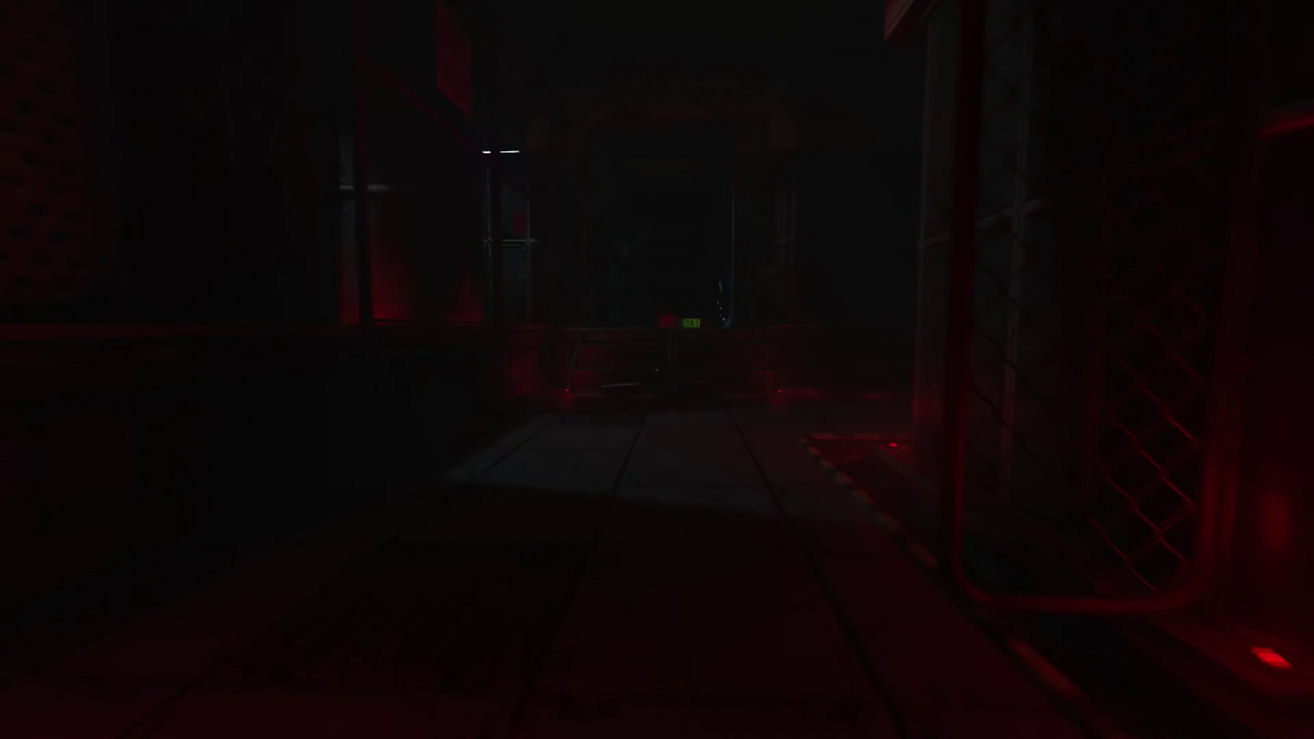
pyautogui.press('w')
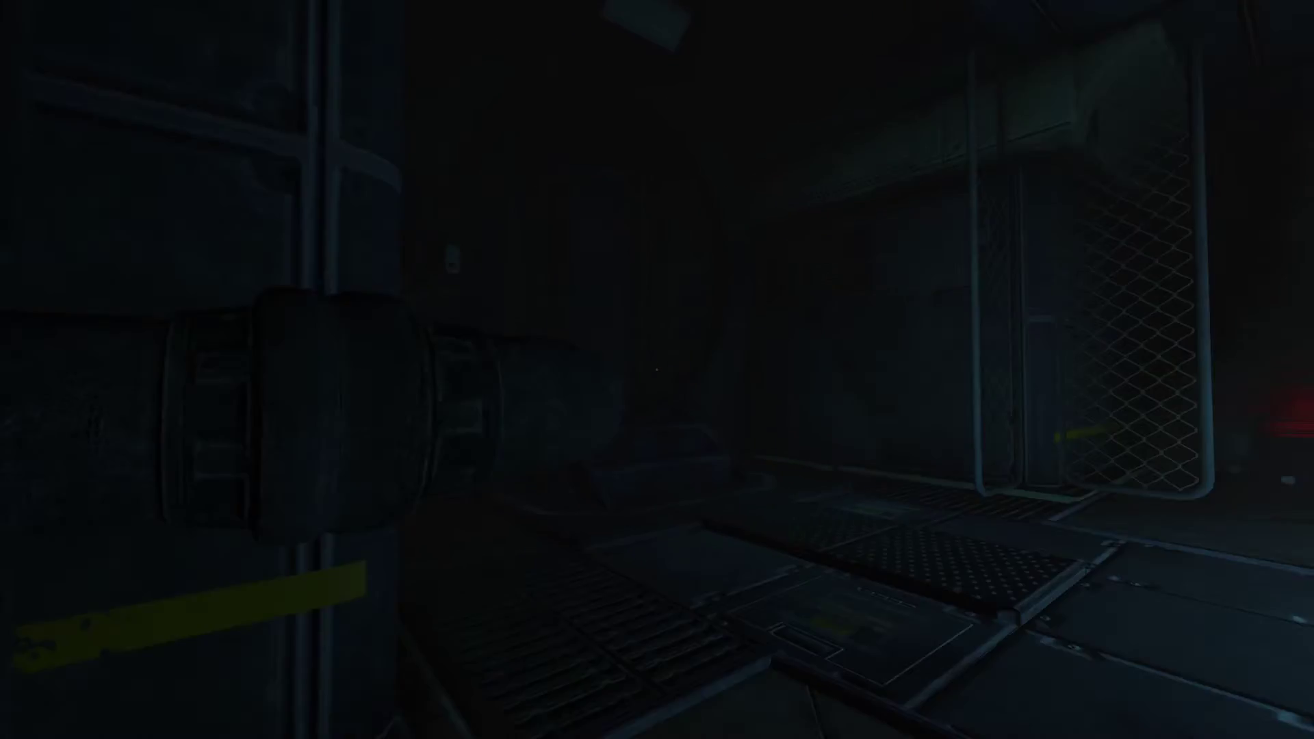
pyautogui.press('w')
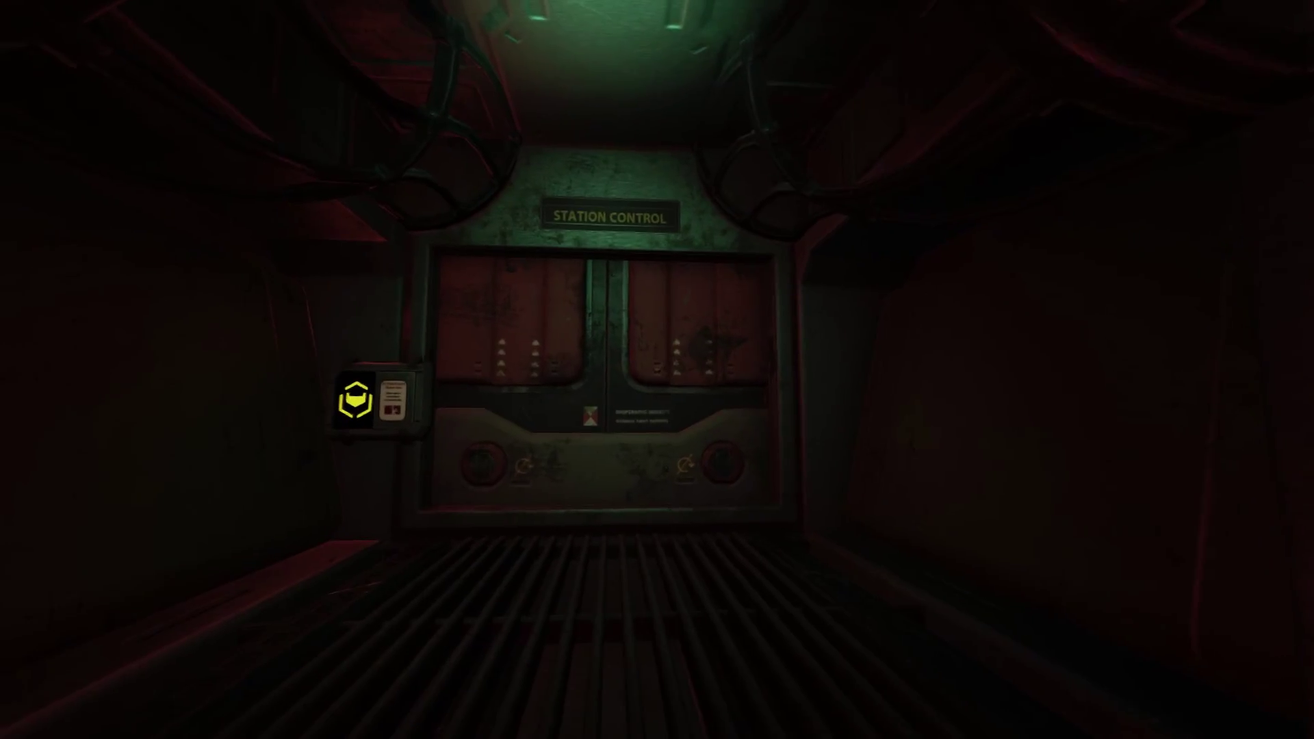
pyautogui.click(665, 410)
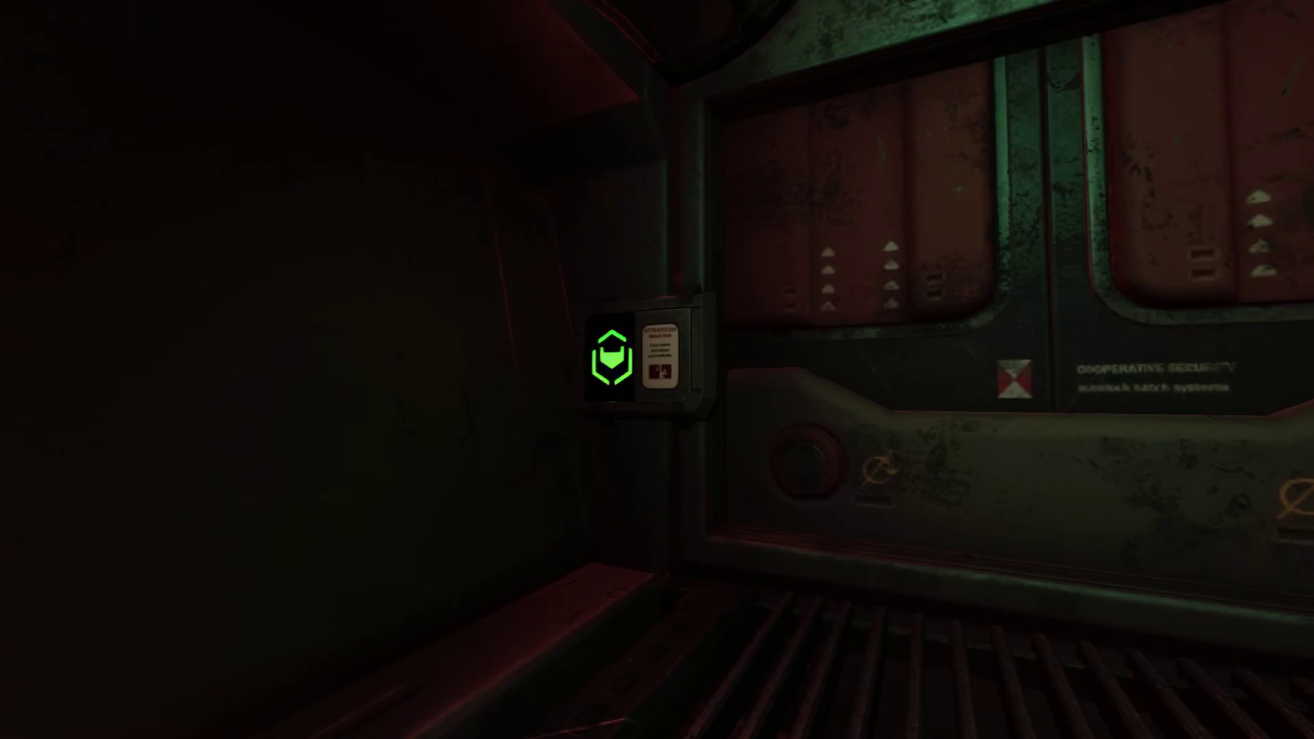